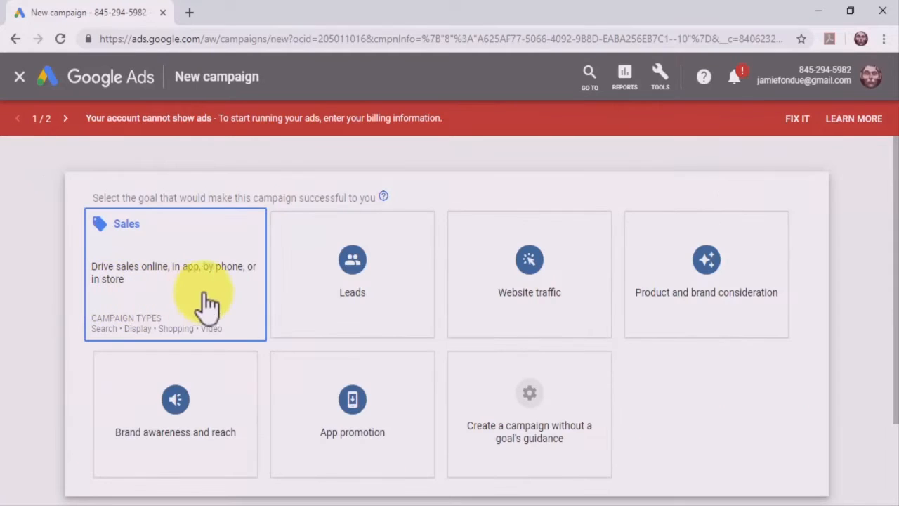
- Start a new video campaign with the Leads goal and the Drive conversions subtype
{"action": "left_click", "coordinate": [288, 292]}
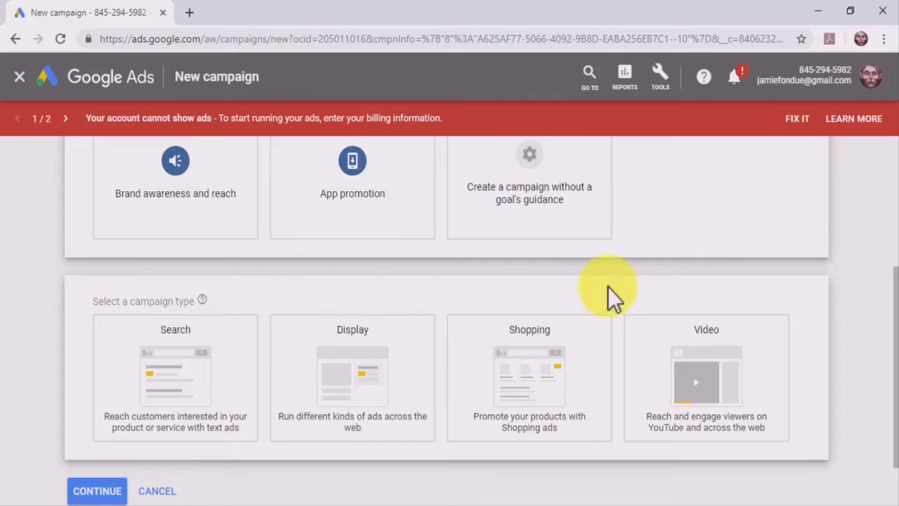
{"action": "left_click", "coordinate": [653, 312]}
{"action": "scroll", "coordinate": [650, 320], "scroll_direction": "down", "scroll_amount": 2}
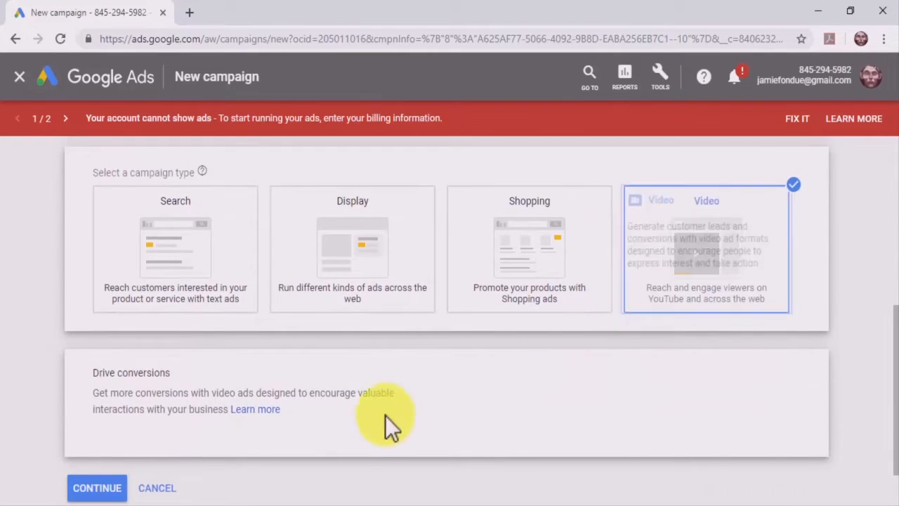
{"action": "scroll", "coordinate": [385, 421], "scroll_direction": "down", "scroll_amount": 1}
{"action": "left_click", "coordinate": [114, 428]}
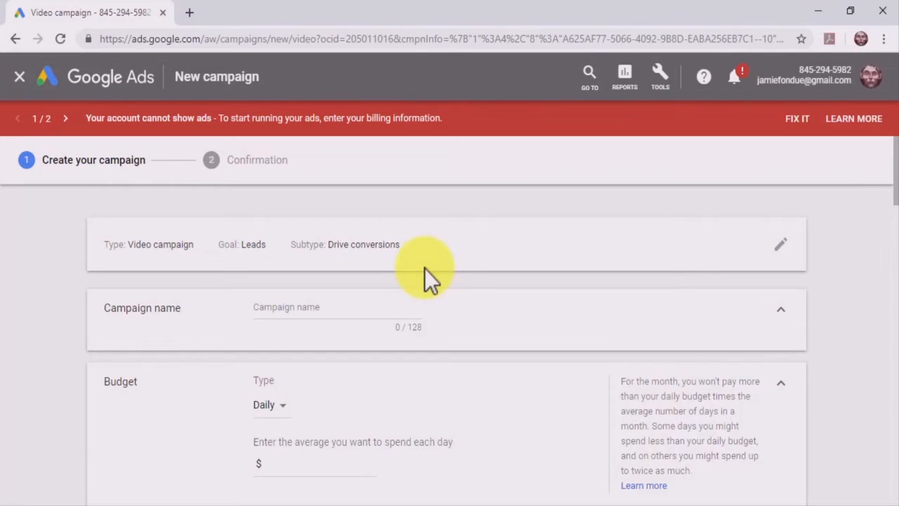
- Name the campaign "Lead Capture Campaign" and give it a daily budget of $10.00
{"action": "left_click", "coordinate": [392, 307]}
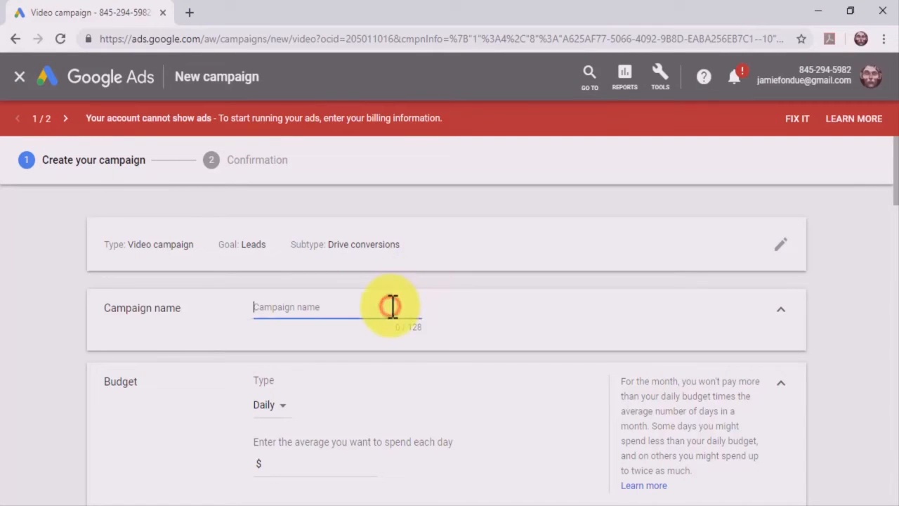
{"action": "type", "text": "Lead Capture Campaign"}
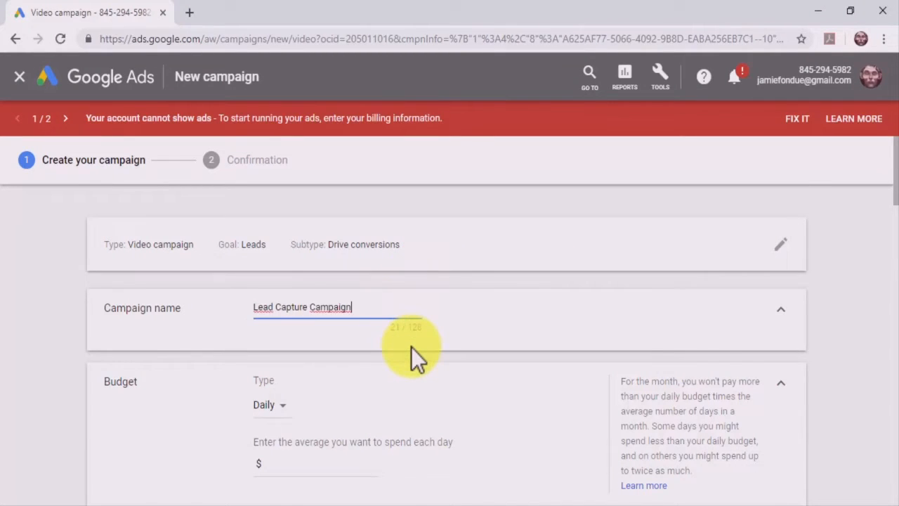
{"action": "scroll", "coordinate": [411, 347], "scroll_direction": "down", "scroll_amount": 1}
{"action": "left_click", "coordinate": [281, 336]}
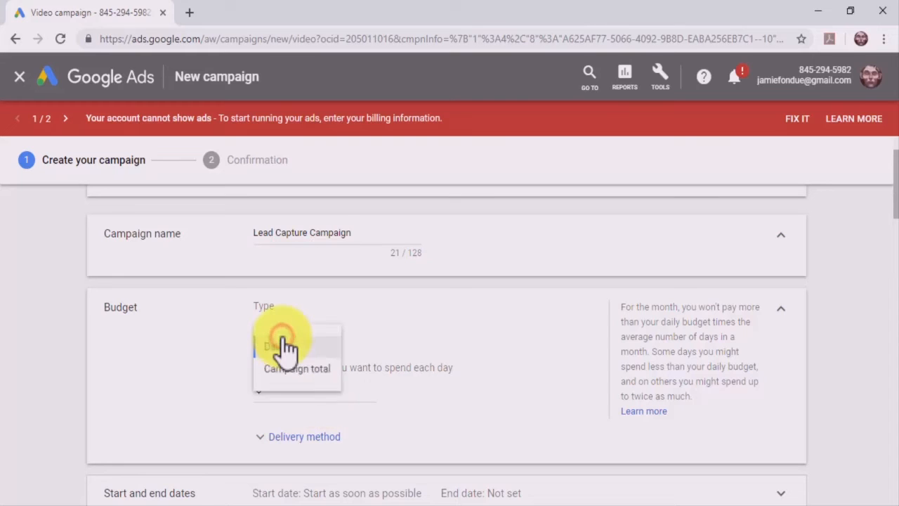
{"action": "left_click", "coordinate": [305, 354]}
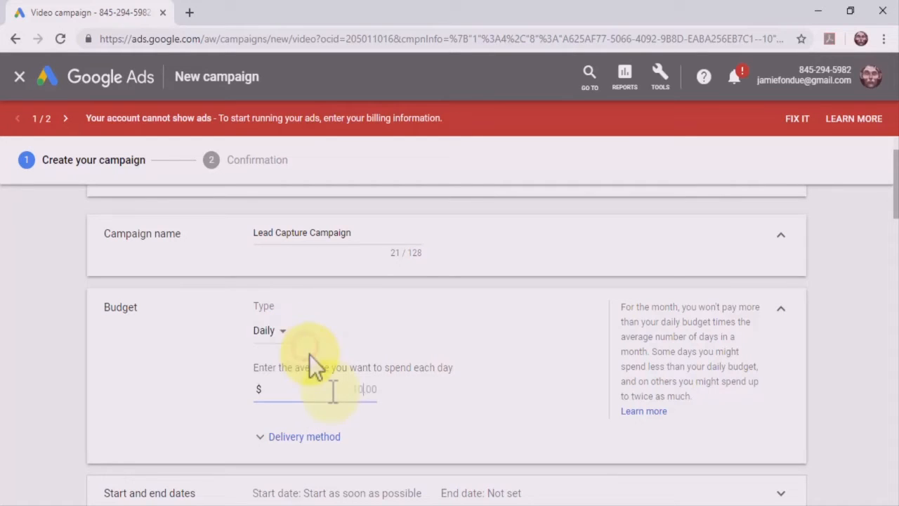
{"action": "scroll", "coordinate": [366, 414], "scroll_direction": "down", "scroll_amount": 1}
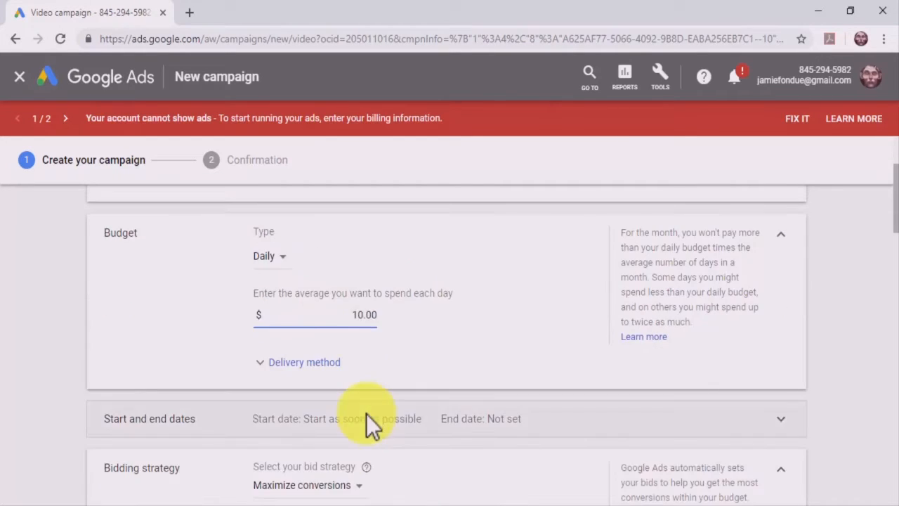
- Expand the start and end date settings and choose Maximize conversions as the bid strategy
{"action": "left_click", "coordinate": [366, 413]}
{"action": "scroll", "coordinate": [366, 413], "scroll_direction": "down", "scroll_amount": 2}
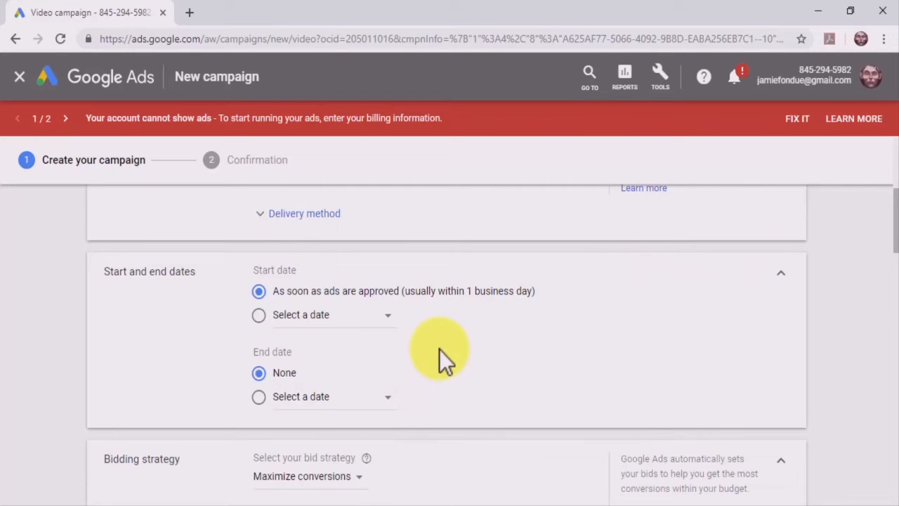
{"action": "scroll", "coordinate": [469, 426], "scroll_direction": "down", "scroll_amount": 2}
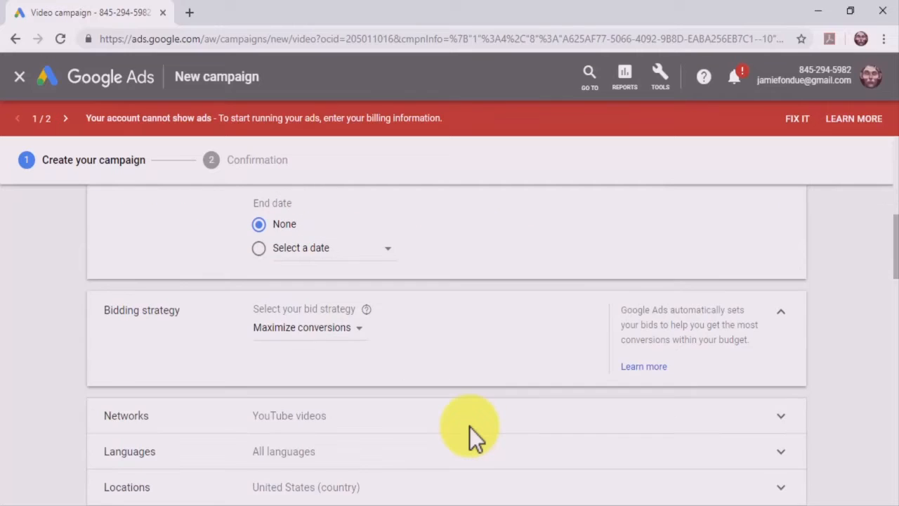
{"action": "left_click", "coordinate": [361, 327]}
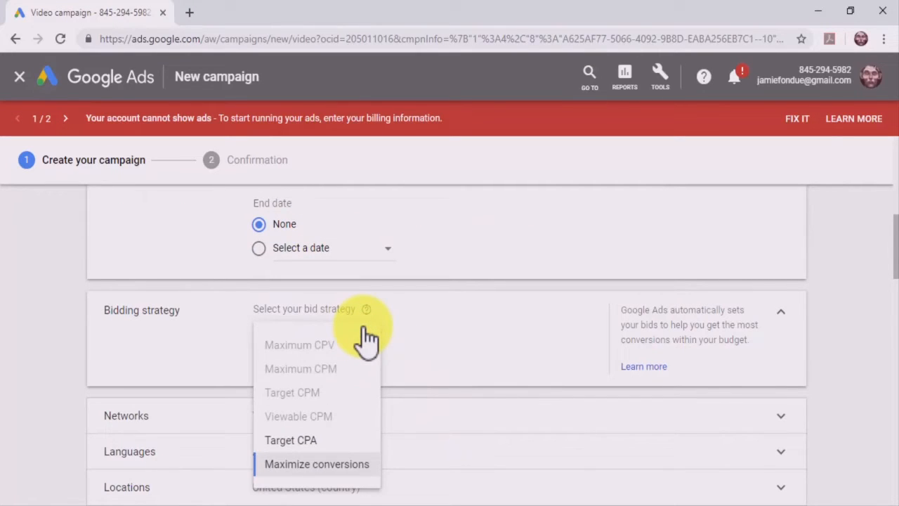
{"action": "left_click", "coordinate": [373, 472]}
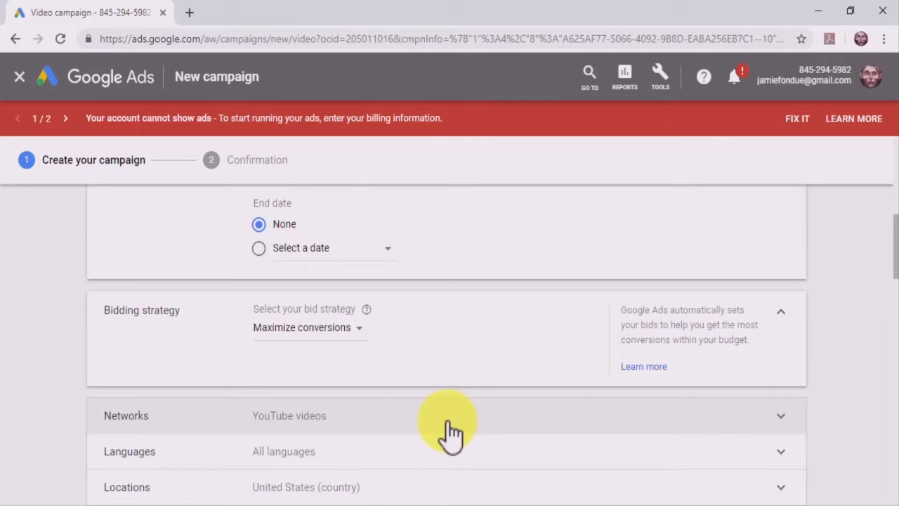
- Set the campaign language to English and target the locations United States and Canada
{"action": "left_click", "coordinate": [460, 453]}
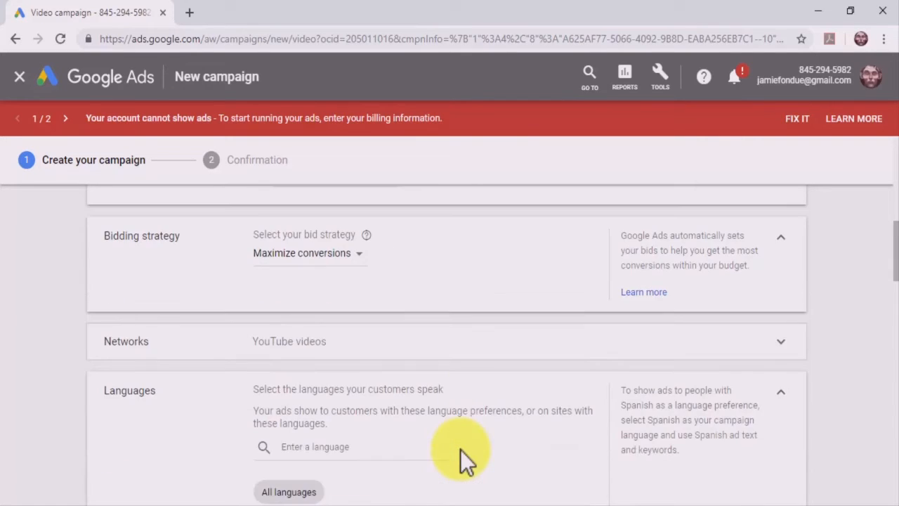
{"action": "scroll", "coordinate": [460, 449], "scroll_direction": "down", "scroll_amount": 2}
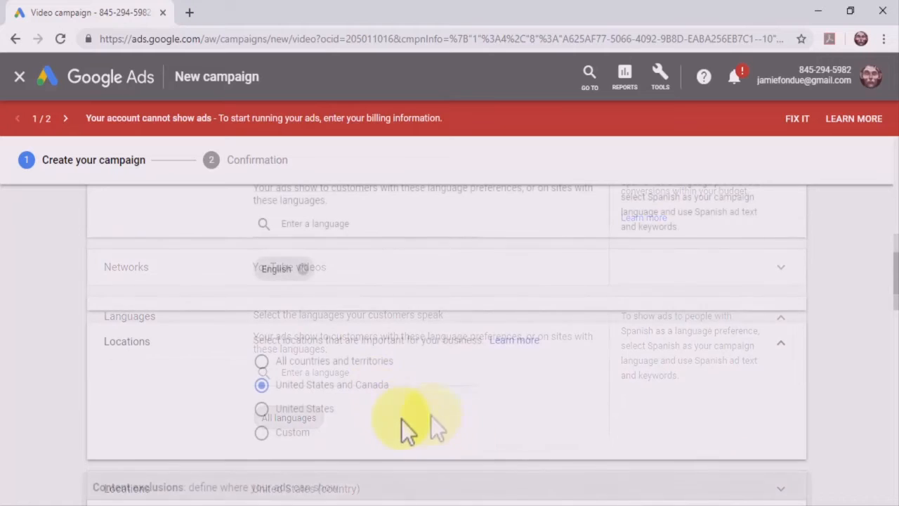
{"action": "scroll", "coordinate": [401, 419], "scroll_direction": "down", "scroll_amount": 5}
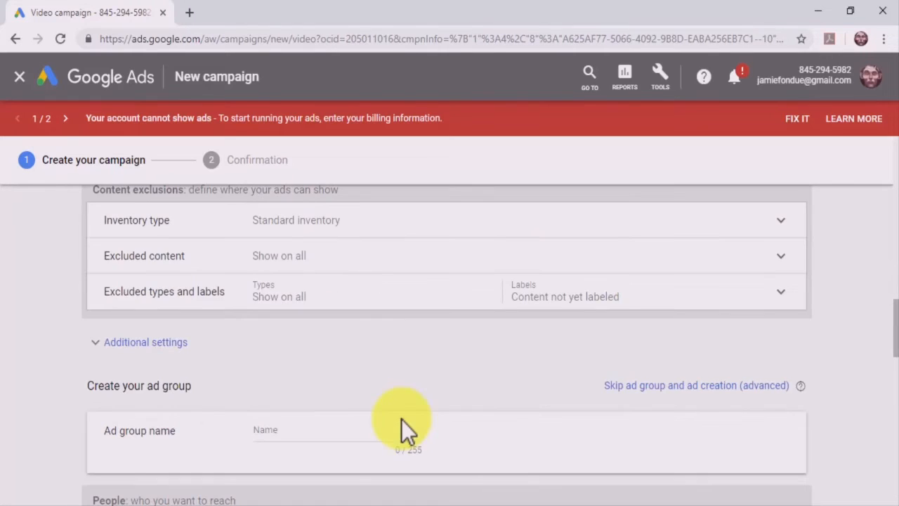
- Name the ad group "Lead capture ad group"
{"action": "scroll", "coordinate": [405, 430], "scroll_direction": "down", "scroll_amount": 1}
{"action": "left_click", "coordinate": [363, 362]}
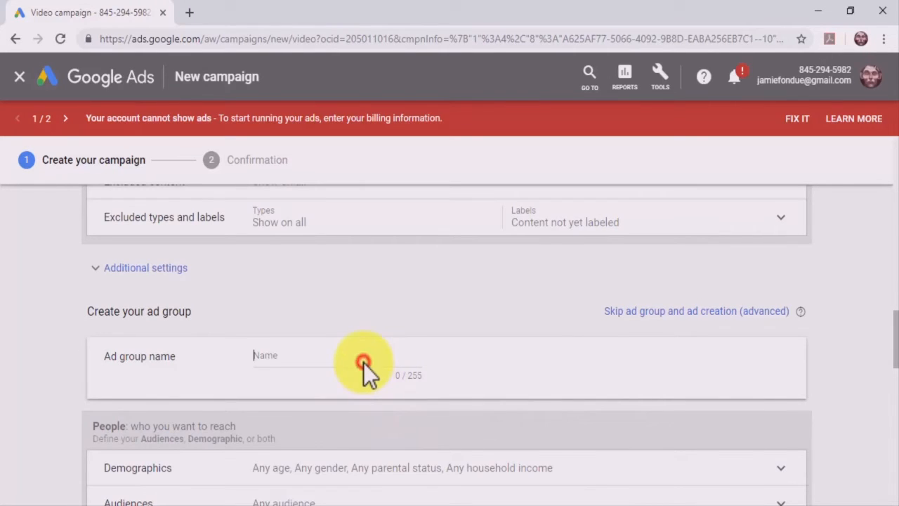
{"action": "type", "text": "Lead capture ad group"}
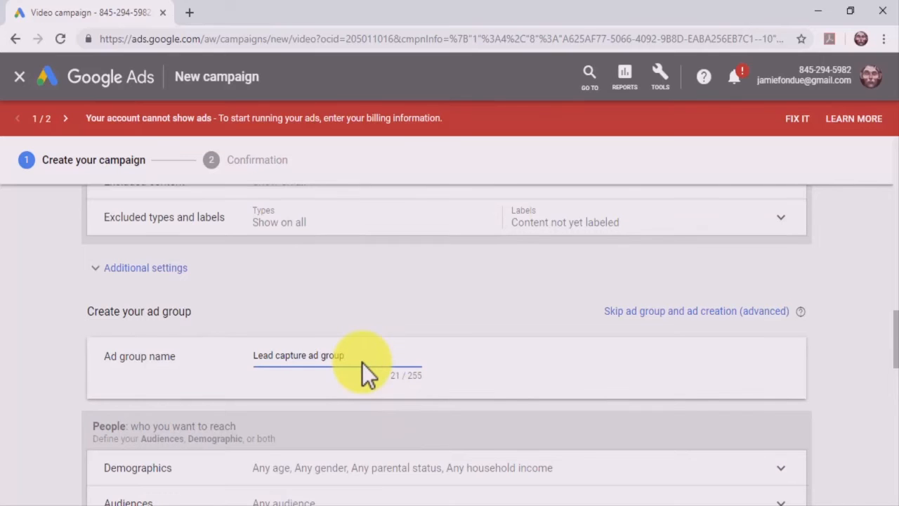
- Exclude unknown gender, ages 18 - 24 and unknown, unknown parental status, and lower 50% and unknown household income from the demographic targeting
{"action": "scroll", "coordinate": [363, 362], "scroll_direction": "down", "scroll_amount": 2}
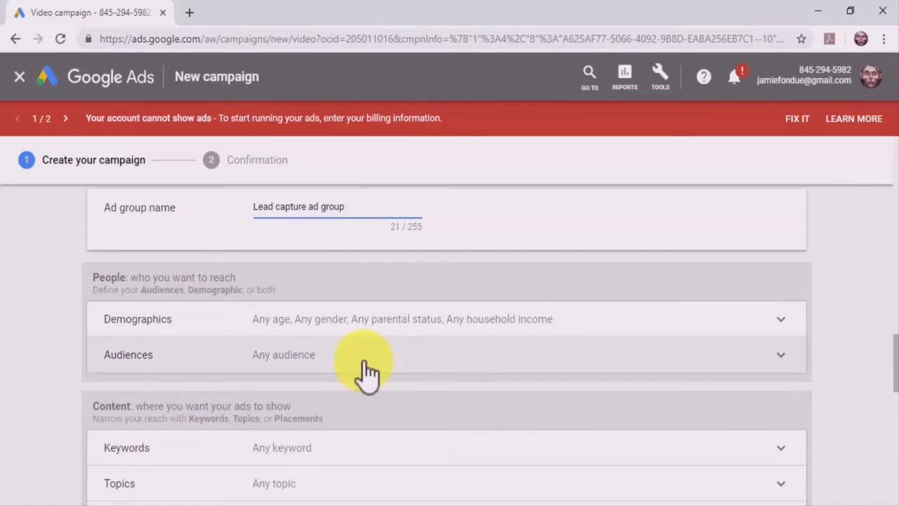
{"action": "left_click", "coordinate": [375, 336]}
{"action": "scroll", "coordinate": [374, 336], "scroll_direction": "down", "scroll_amount": 2}
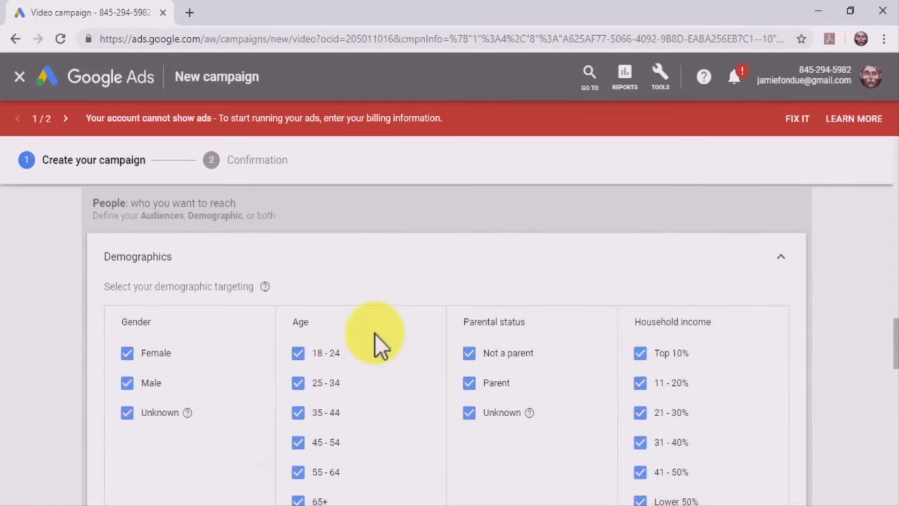
{"action": "left_click", "coordinate": [160, 338]}
{"action": "scroll", "coordinate": [549, 428], "scroll_direction": "down", "scroll_amount": 2}
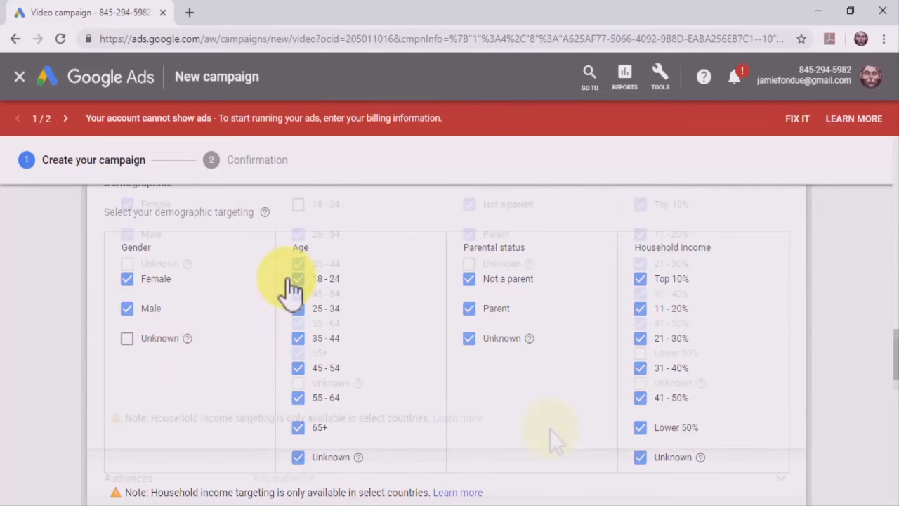
- Add the Beauty & Wellness affinity audience to the ad group's audience targeting
{"action": "left_click", "coordinate": [538, 412]}
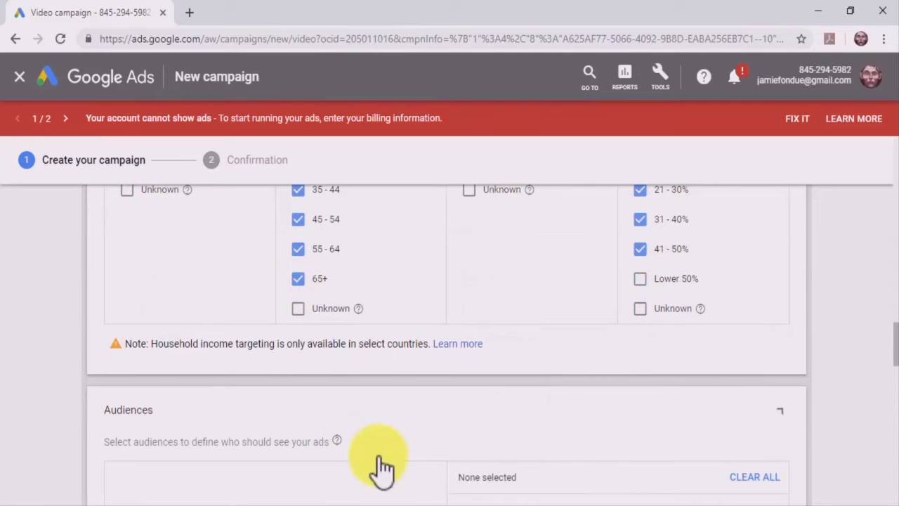
{"action": "left_click", "coordinate": [364, 481]}
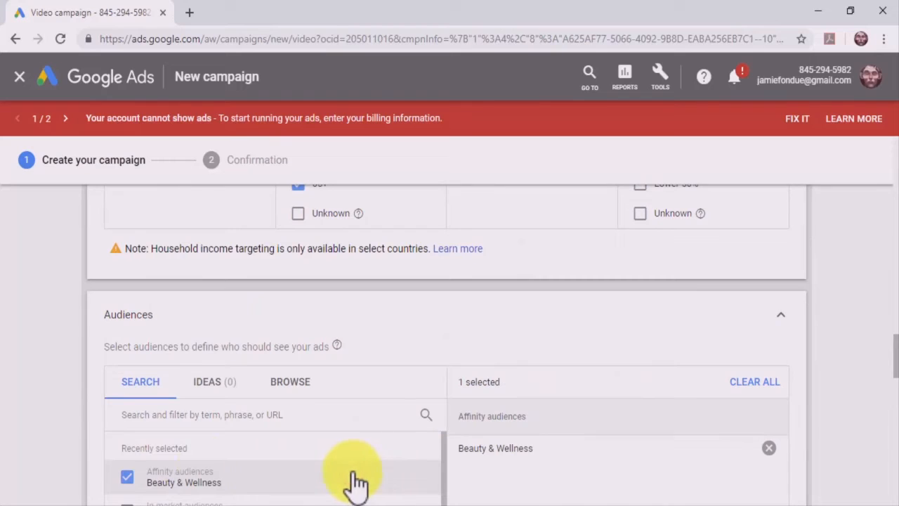
{"action": "left_click", "coordinate": [67, 455]}
- Enter the targeting keywords "diabetes tips", "healthy eating" and "healthy food recipes", one per line
{"action": "left_click", "coordinate": [210, 357]}
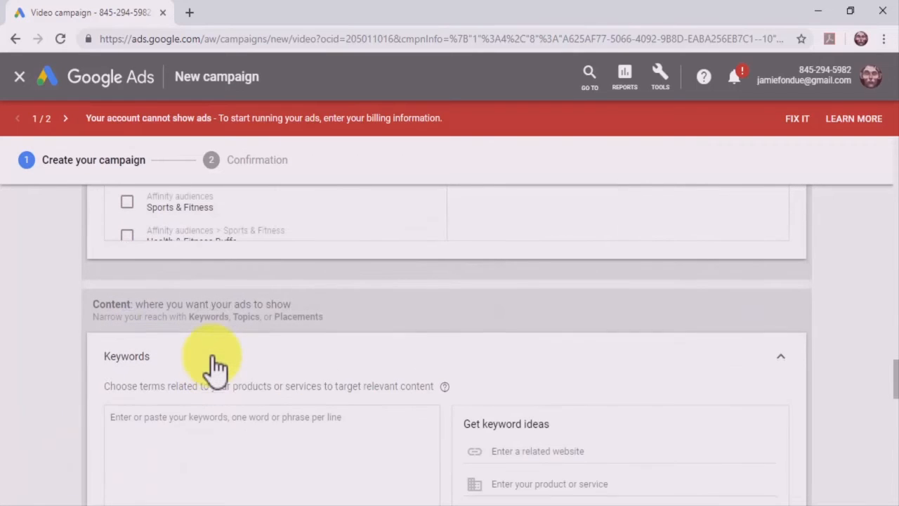
{"action": "left_click", "coordinate": [251, 420]}
{"action": "type", "text": "diabetes tips"}
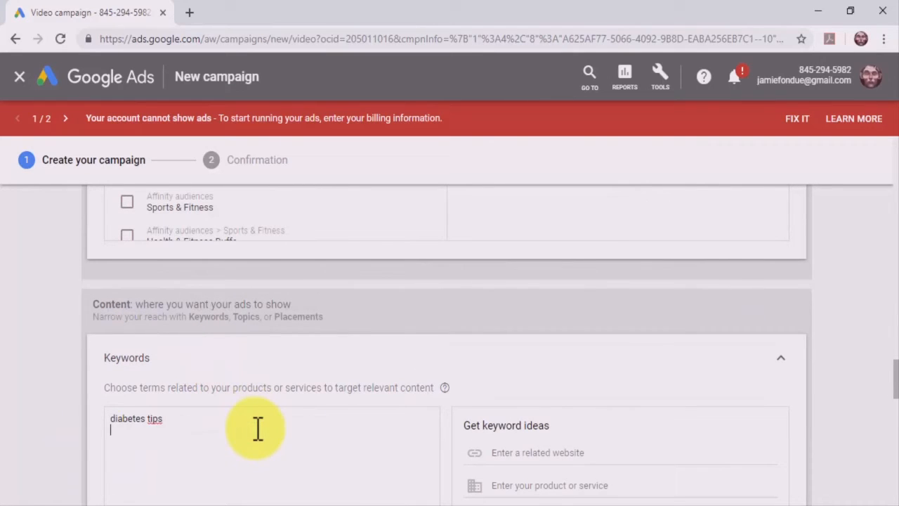
{"action": "type", "text": "healthy eating"}
{"action": "key", "text": "Return"}
{"action": "type", "text": "healthy food recipes"}
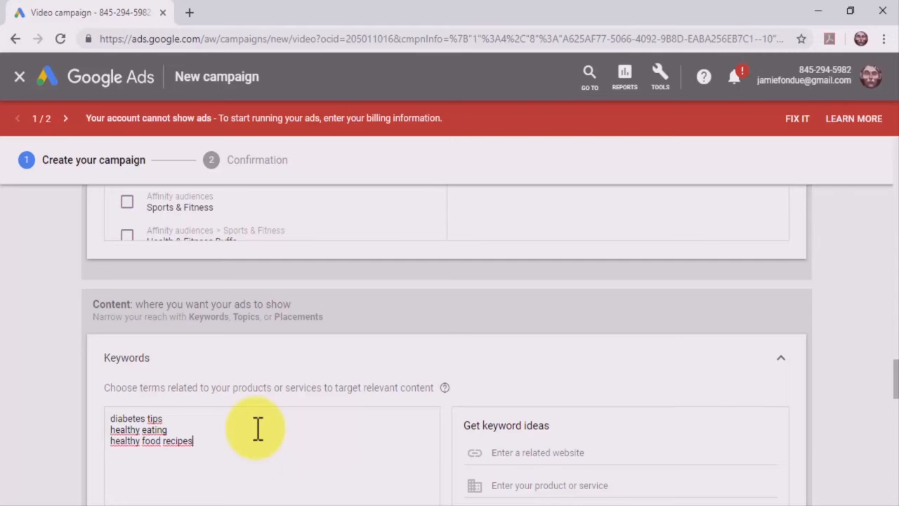
- Expand the topic targeting for the ad group and look through the available topics
{"action": "scroll", "coordinate": [442, 475], "scroll_direction": "down", "scroll_amount": 4}
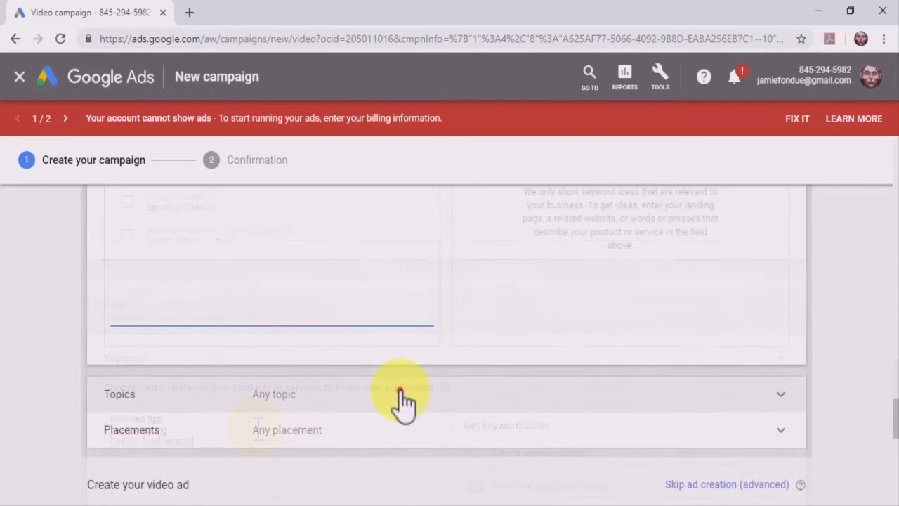
{"action": "left_click", "coordinate": [401, 399]}
{"action": "scroll", "coordinate": [441, 444], "scroll_direction": "down", "scroll_amount": 1}
{"action": "scroll", "coordinate": [441, 444], "scroll_direction": "down", "scroll_amount": 2}
{"action": "scroll", "coordinate": [441, 444], "scroll_direction": "down", "scroll_amount": 2}
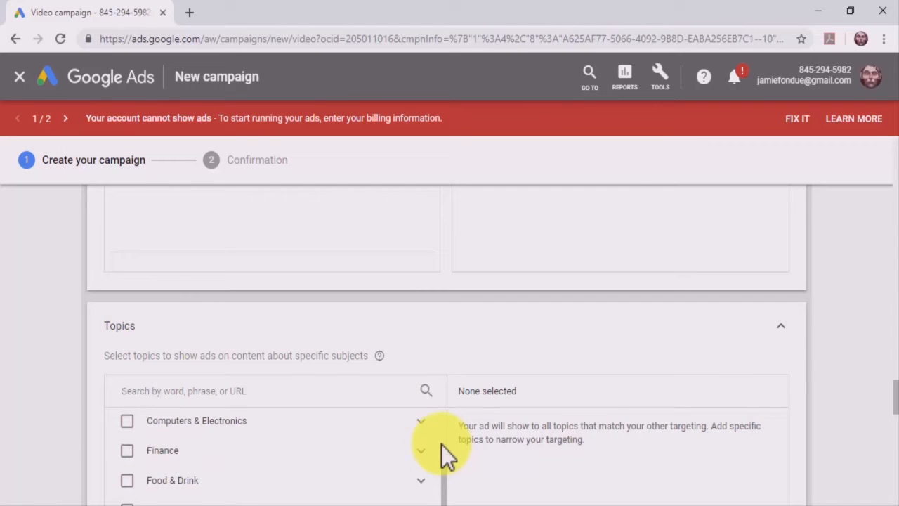
{"action": "scroll", "coordinate": [441, 444], "scroll_direction": "down", "scroll_amount": 2}
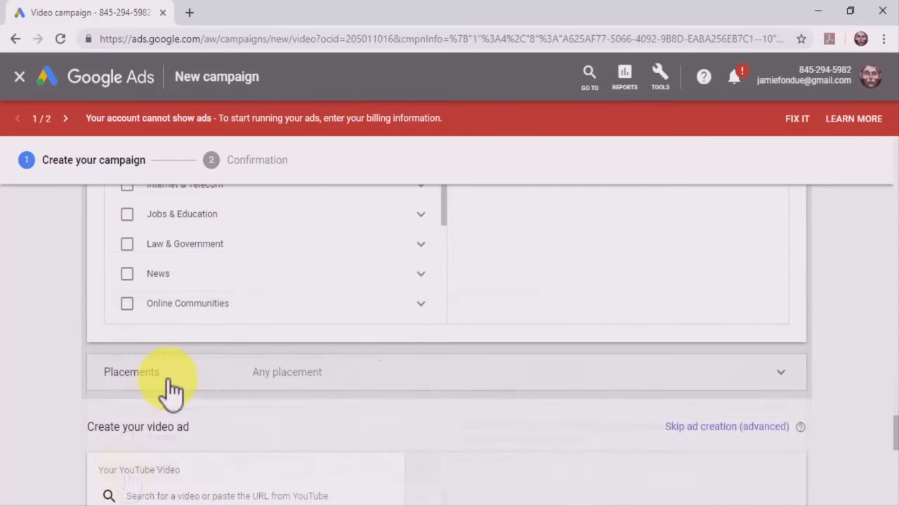
- Add the YouTube video "Healthy Eating - Portion Control" as a placement for the ads
{"action": "left_click", "coordinate": [168, 378]}
{"action": "scroll", "coordinate": [298, 439], "scroll_direction": "down", "scroll_amount": 1}
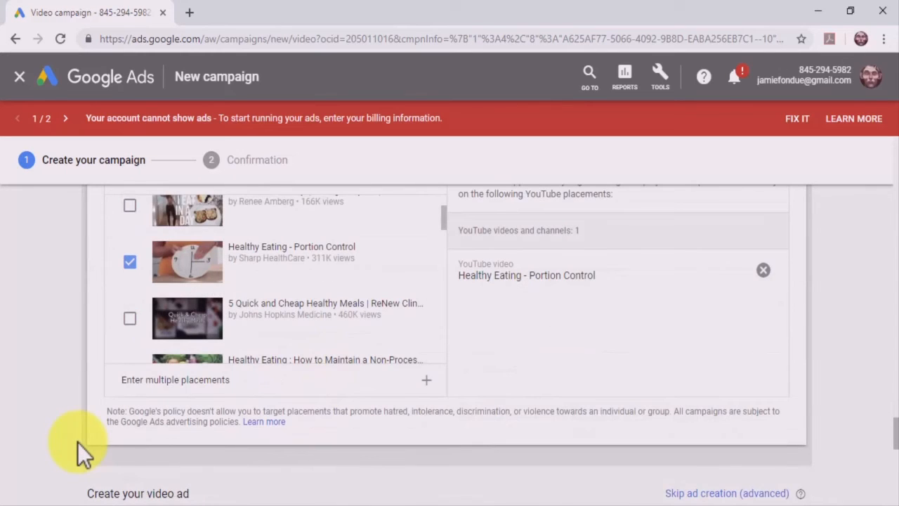
{"action": "scroll", "coordinate": [78, 441], "scroll_direction": "down", "scroll_amount": 4}
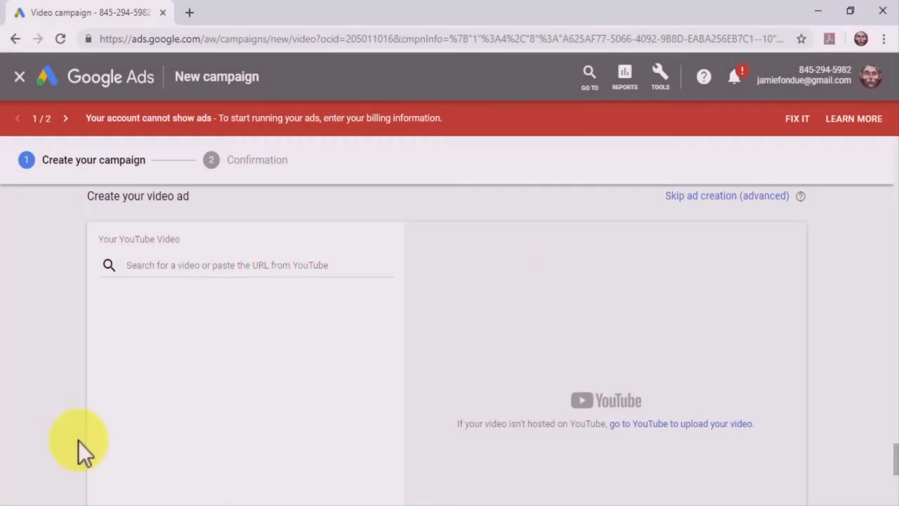
{"action": "left_click", "coordinate": [252, 265]}
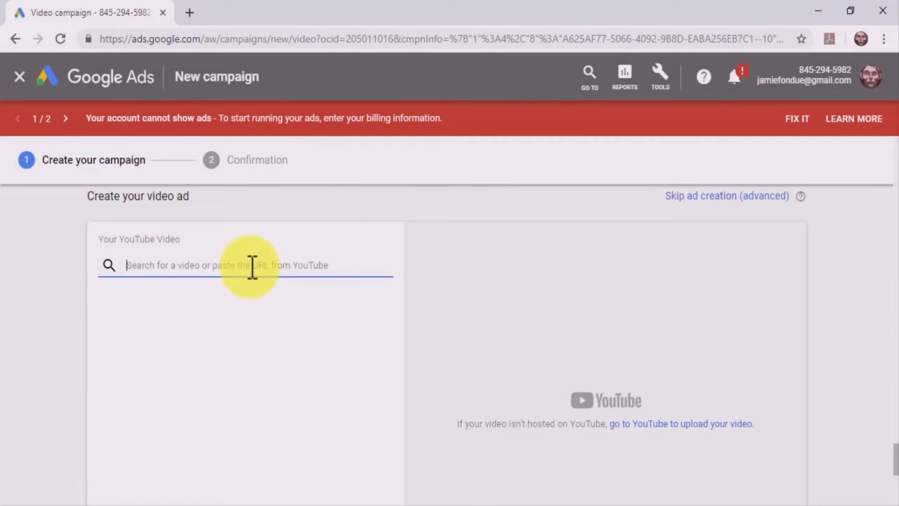
{"action": "type", "text": "https://www.youtube.com/watch?v=K--wnxrSZ24"}
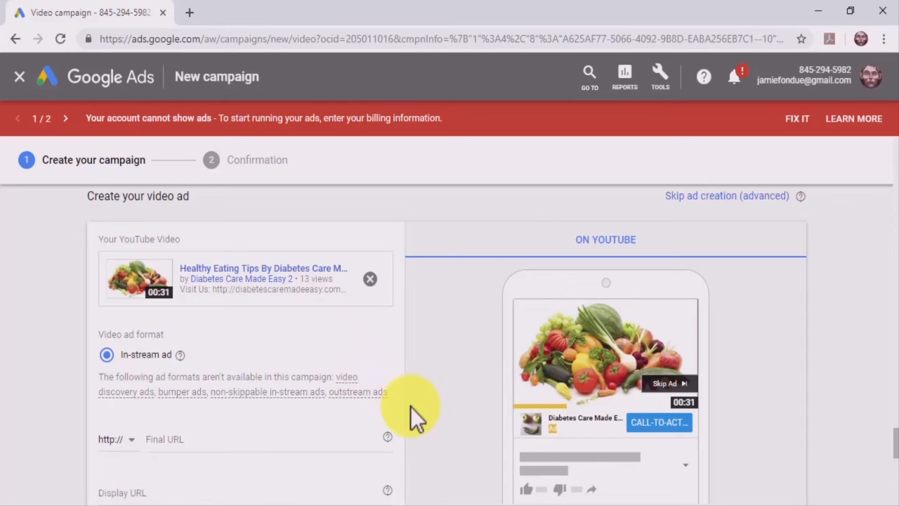
{"action": "scroll", "coordinate": [410, 408], "scroll_direction": "down", "scroll_amount": 2}
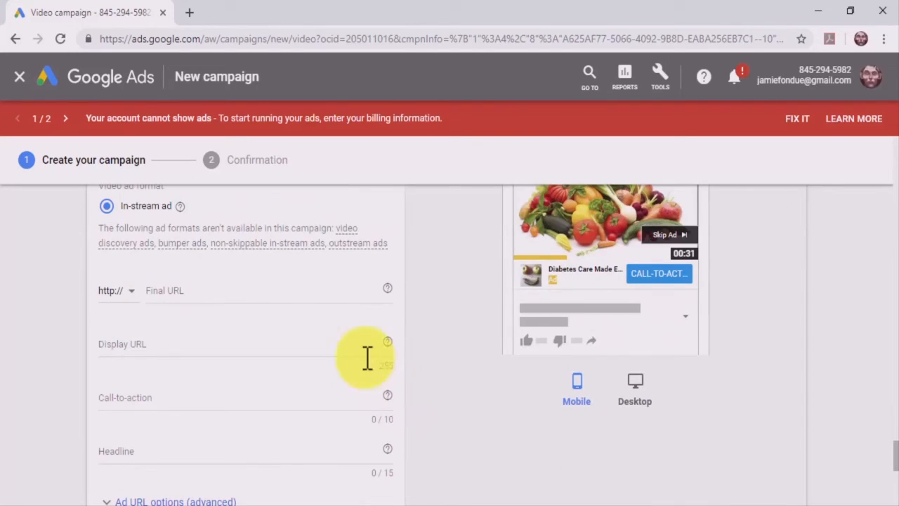
{"action": "left_click", "coordinate": [311, 294]}
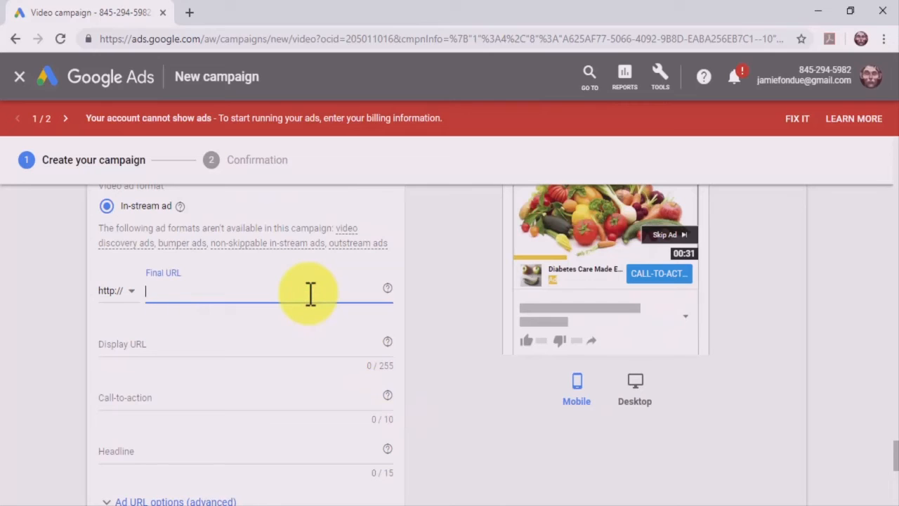
{"action": "type", "text": "https://mailchi.mp/97adbf3fc64d/diabetecaremadeeasy"}
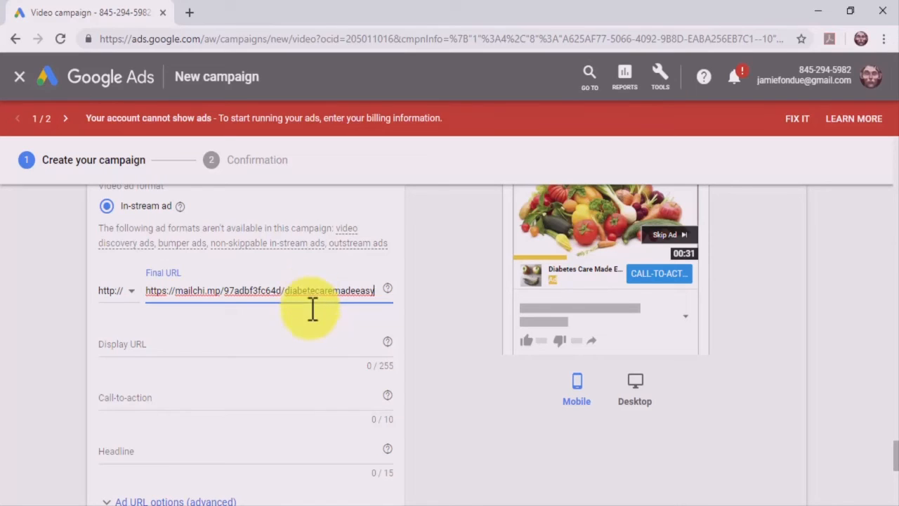
- Shorten the in-stream ad's display URL to mailchi.mp/diabetecaremadeeasy by removing the 97adbf3fc64d part
{"action": "left_click", "coordinate": [321, 352]}
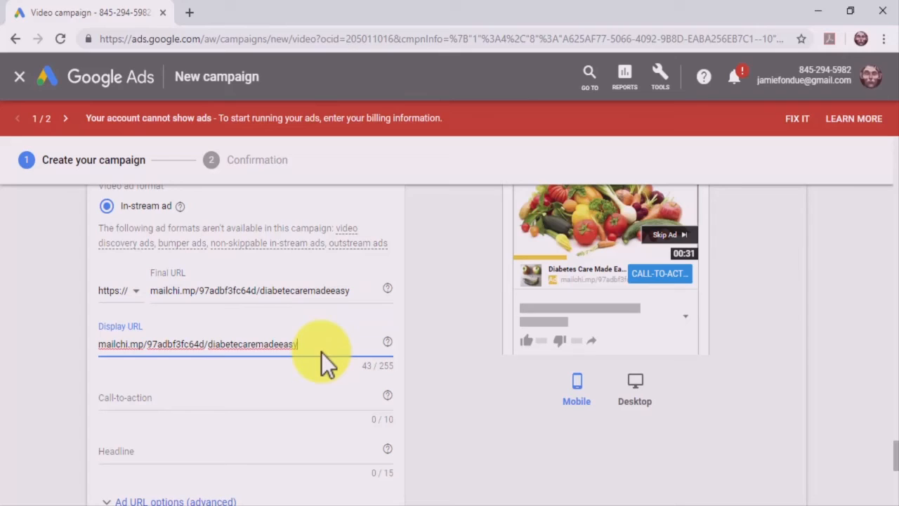
{"action": "key", "text": "Left"}
{"action": "key", "text": "Left"}
{"action": "key", "text": "Left"}
{"action": "key", "text": "Left"}
{"action": "key", "text": "Left"}
{"action": "key", "text": "Left"}
{"action": "key", "text": "Left"}
{"action": "key", "text": "Left"}
{"action": "key", "text": "Left"}
{"action": "key", "text": "Left"}
{"action": "key", "text": "Left"}
{"action": "key", "text": "Left"}
{"action": "key", "text": "Left"}
{"action": "key", "text": "Left"}
{"action": "key", "text": "Left"}
{"action": "key", "text": "Left"}
{"action": "key", "text": "Left"}
{"action": "key", "text": "Left"}
{"action": "key", "text": "Left"}
{"action": "key", "text": "BackSpace"}
{"action": "key", "text": "BackSpace"}
{"action": "key", "text": "BackSpace"}
{"action": "key", "text": "BackSpace"}
{"action": "key", "text": "BackSpace"}
{"action": "key", "text": "BackSpace"}
{"action": "key", "text": "BackSpace"}
{"action": "key", "text": "BackSpace"}
{"action": "key", "text": "BackSpace"}
{"action": "key", "text": "BackSpace"}
{"action": "key", "text": "BackSpace"}
{"action": "key", "text": "BackSpace"}
{"action": "key", "text": "BackSpace"}
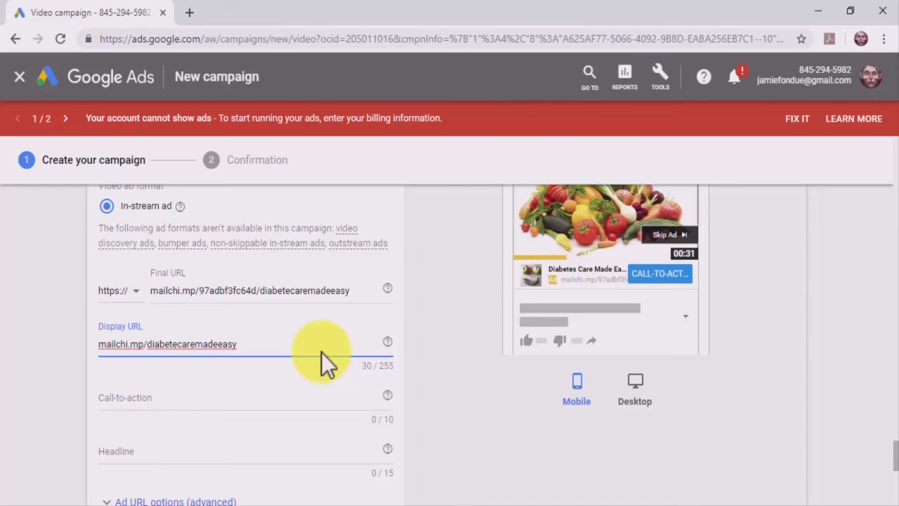
- Set the in-stream ad's call-to-action text to "Sign Me Up"
{"action": "left_click", "coordinate": [341, 395]}
{"action": "type", "text": "Sign Me Up"}
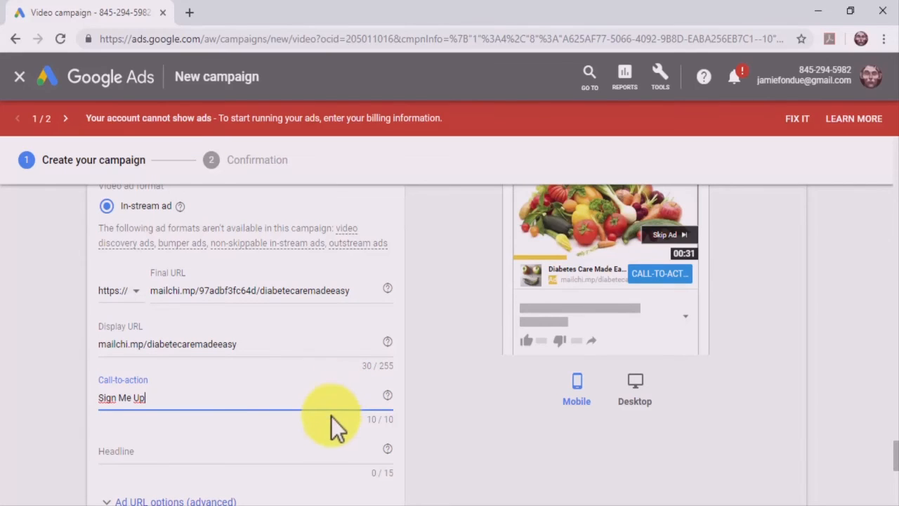
{"action": "left_click", "coordinate": [323, 448]}
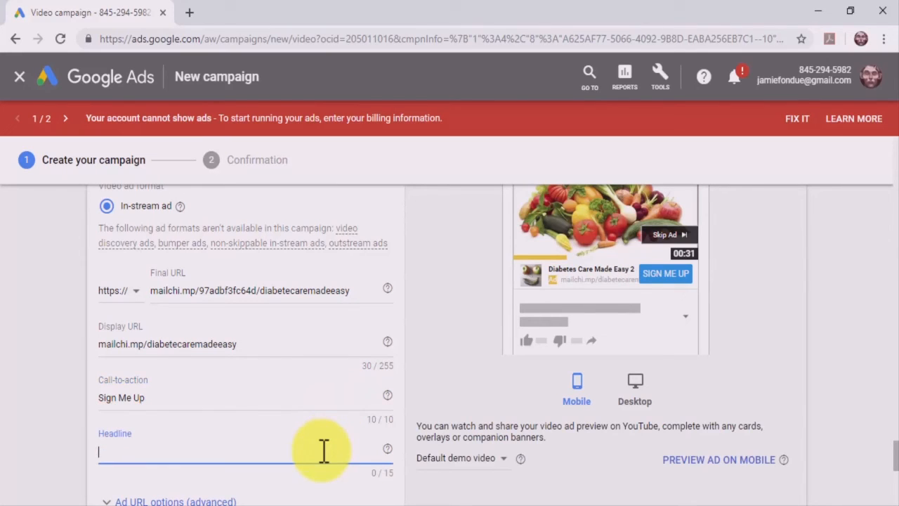
{"action": "type", "text": "Recipes Inside"}
{"action": "key", "text": "BackSpace"}
{"action": "key", "text": "ctrl+a"}
{"action": "key", "text": "BackSpace"}
- Set the ad's headline to "Healthy Dishes" and have the companion banner autogenerated using the channel banner
{"action": "type", "text": "Healthy Dishes"}
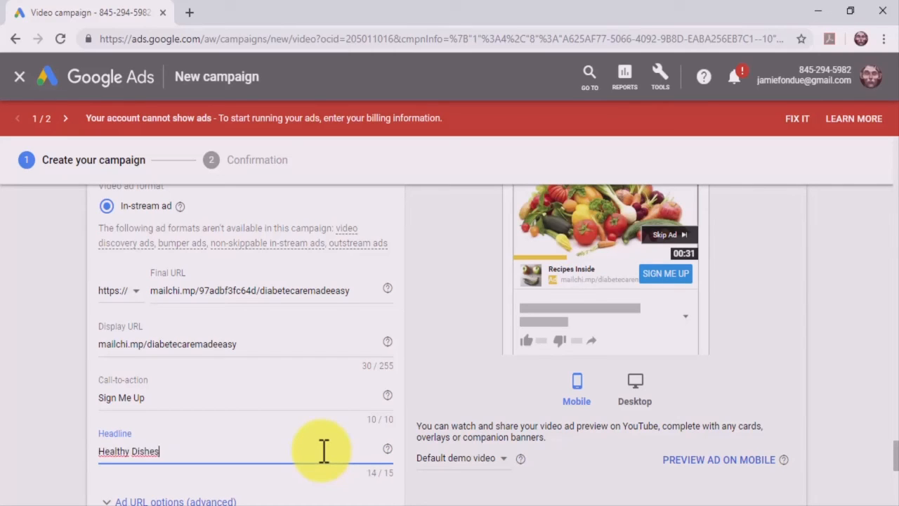
{"action": "scroll", "coordinate": [404, 407], "scroll_direction": "down", "scroll_amount": 2}
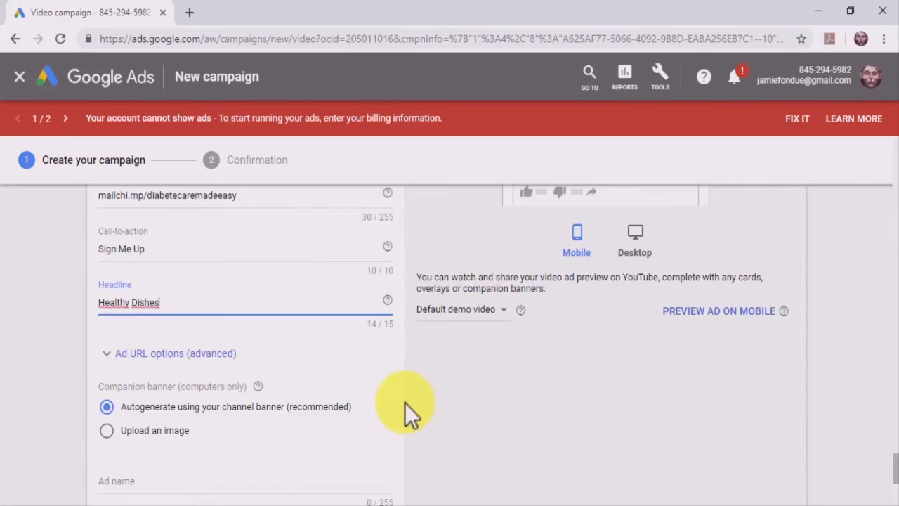
{"action": "scroll", "coordinate": [404, 402], "scroll_direction": "down", "scroll_amount": 1}
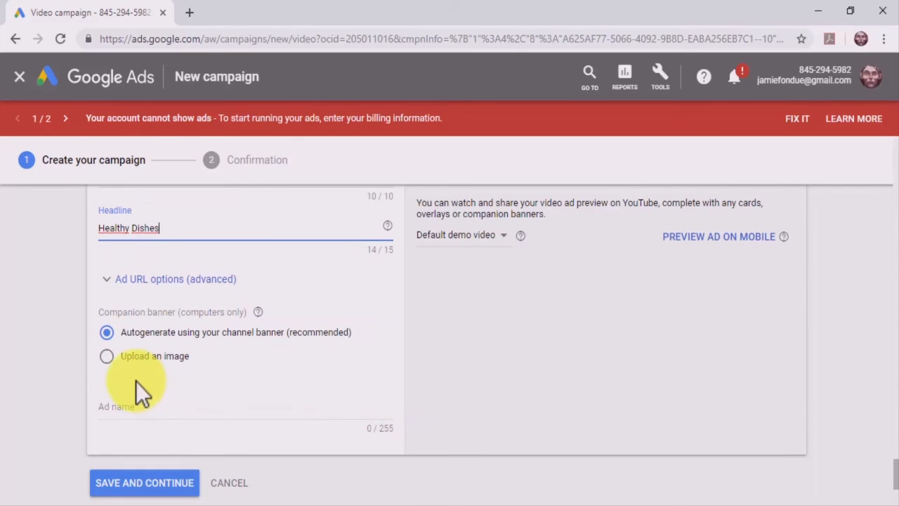
{"action": "left_click", "coordinate": [109, 331]}
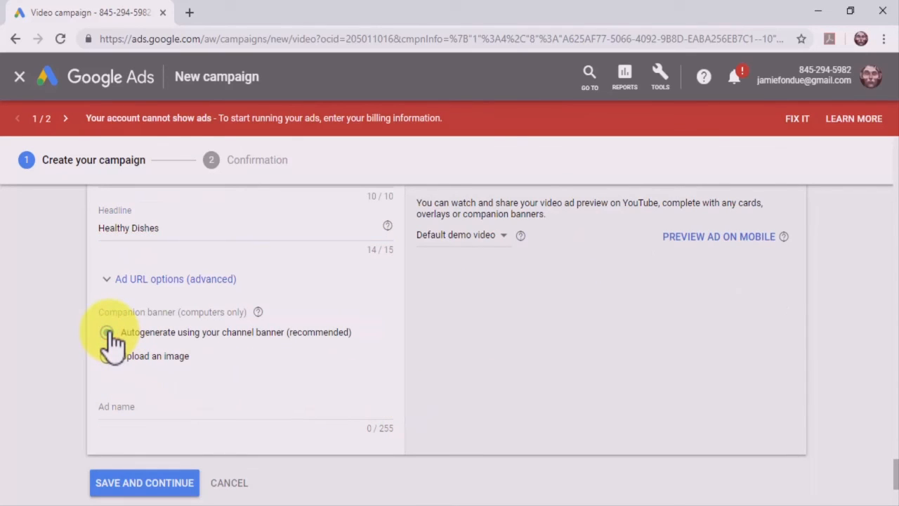
- Name the video ad "Lead capture YT ad"
{"action": "left_click", "coordinate": [171, 401]}
{"action": "type", "text": "Lead capture YT ad"}
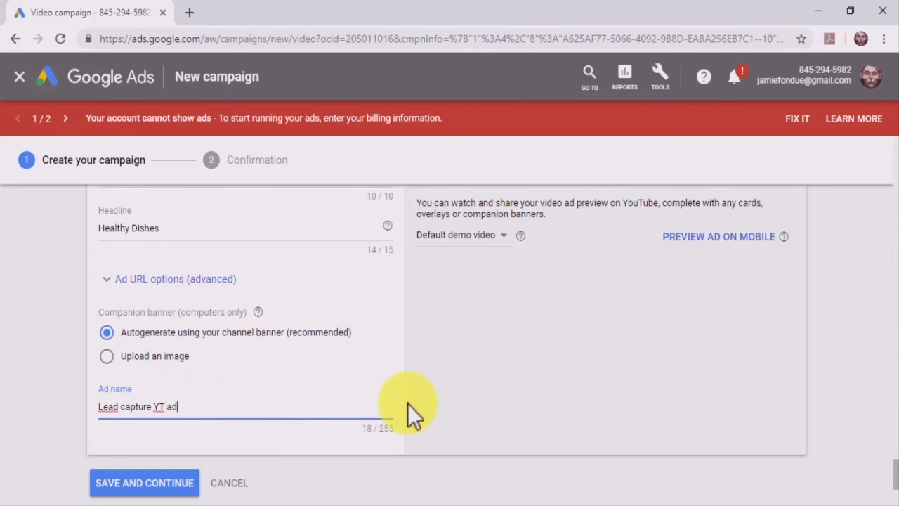
- Save the new video campaign and continue from the confirmation page to the campaign
{"action": "scroll", "coordinate": [408, 403], "scroll_direction": "up", "scroll_amount": 2}
{"action": "scroll", "coordinate": [408, 403], "scroll_direction": "up", "scroll_amount": 2}
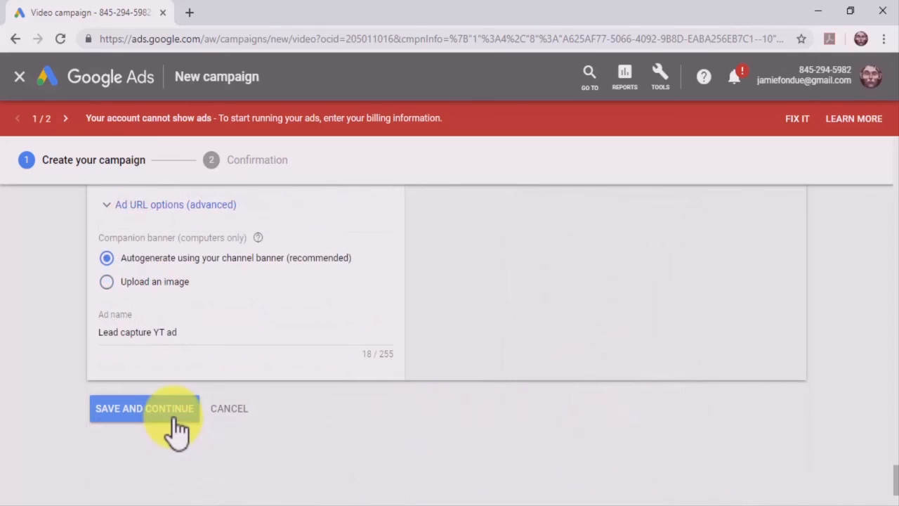
{"action": "left_click", "coordinate": [176, 412]}
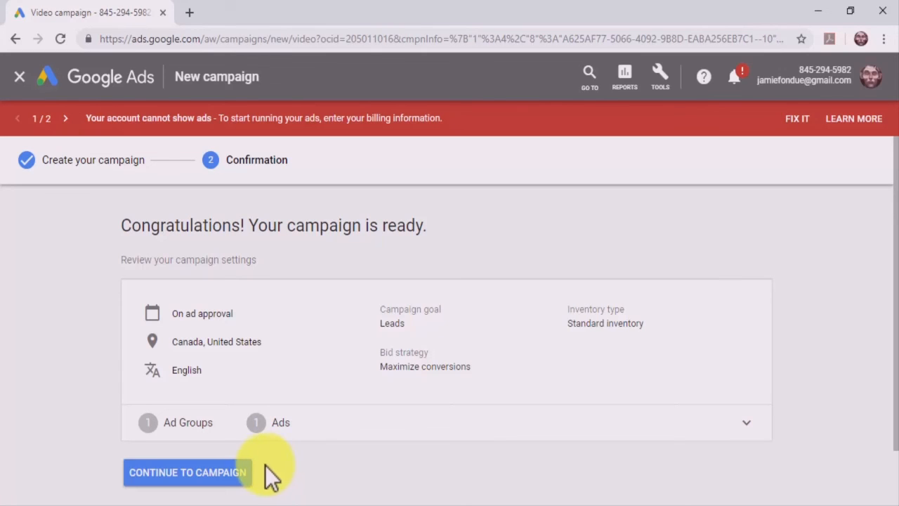
{"action": "left_click", "coordinate": [245, 475]}
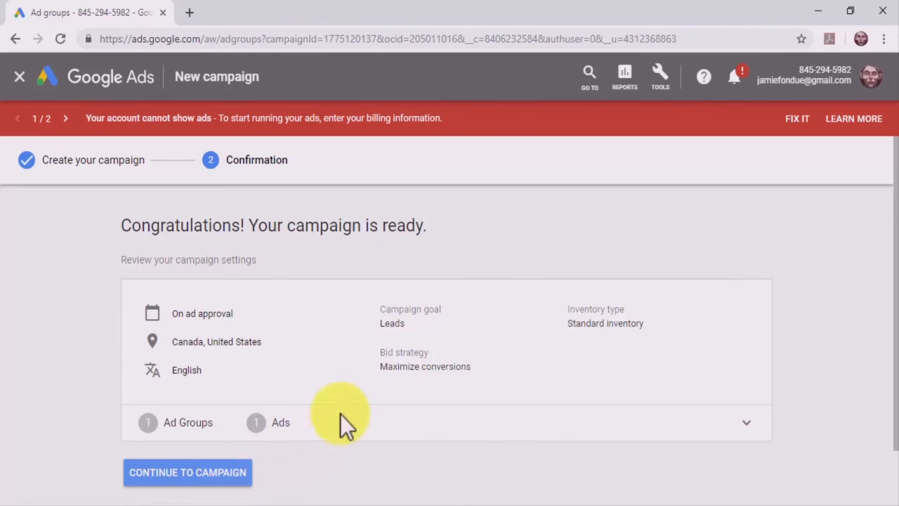